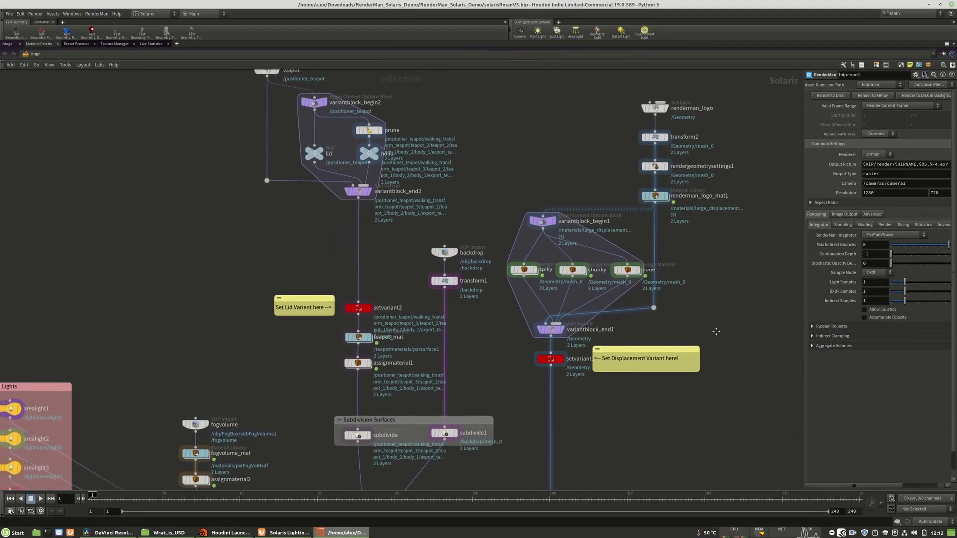
Step: Switch to the browser and look over the USD repository's README and file list on GitHub
{"action": "middle_click_drag", "start_coordinate": [716, 331], "coordinate": [815, 24]}
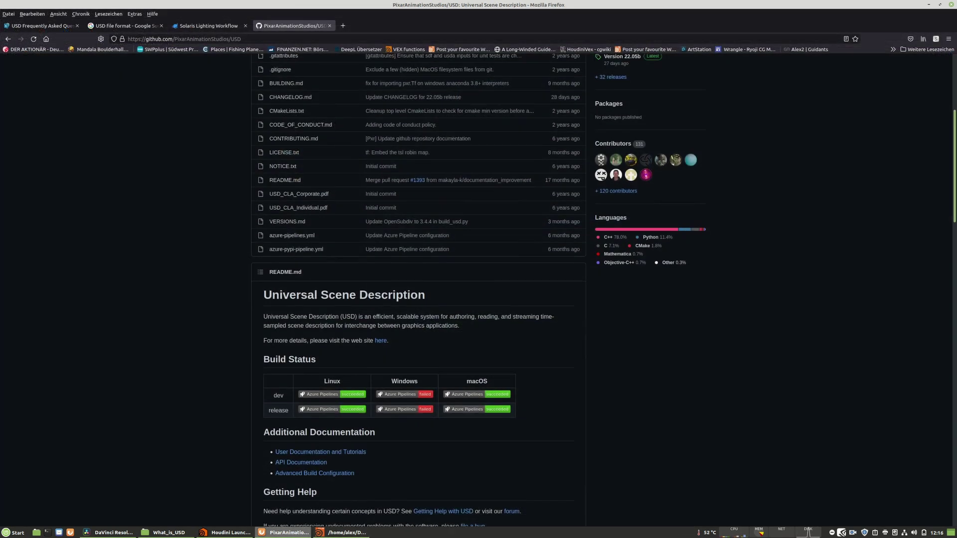
{"action": "scroll", "coordinate": [478, 289], "scroll_direction": "up", "scroll_amount": 4}
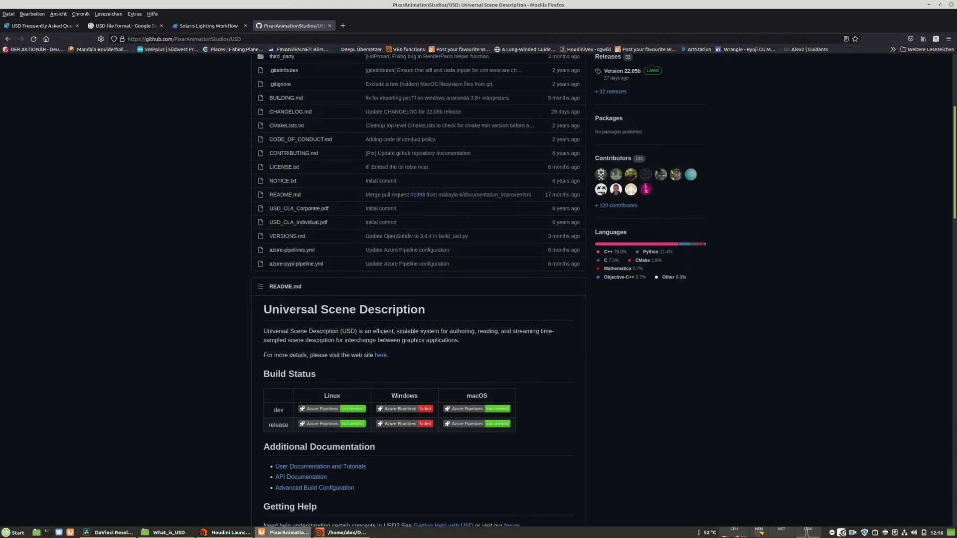
{"action": "scroll", "coordinate": [478, 289], "scroll_direction": "up", "scroll_amount": 3}
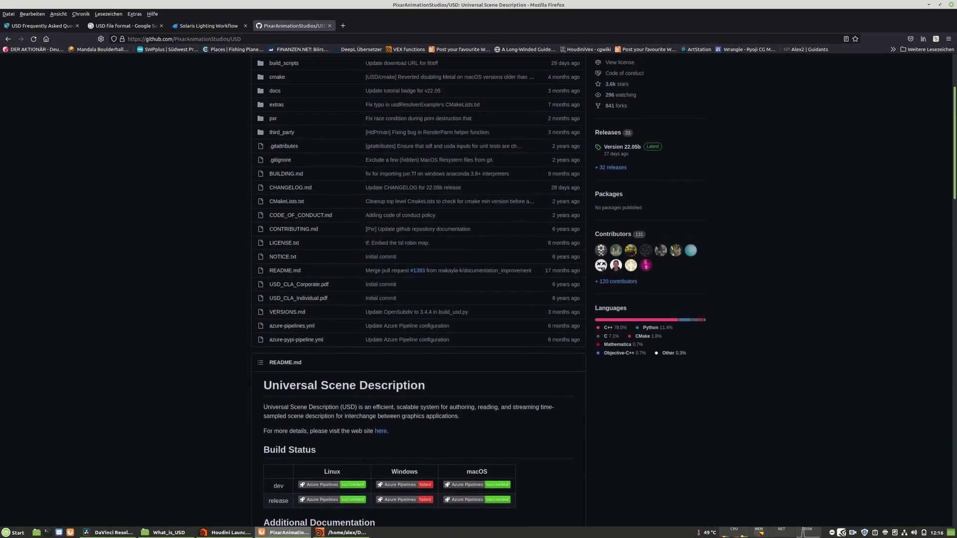
{"action": "scroll", "coordinate": [478, 289], "scroll_direction": "up", "scroll_amount": 3}
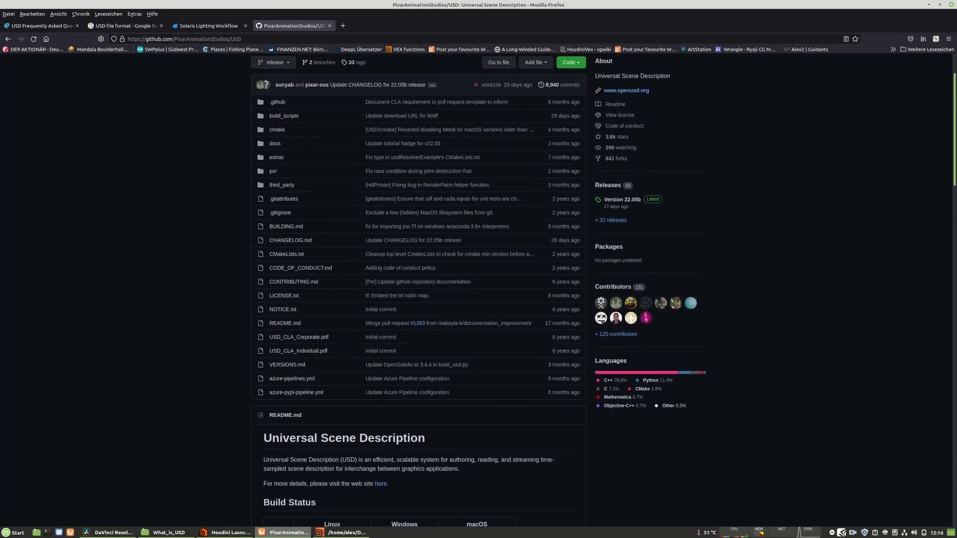
{"action": "scroll", "coordinate": [479, 289], "scroll_direction": "up", "scroll_amount": 2}
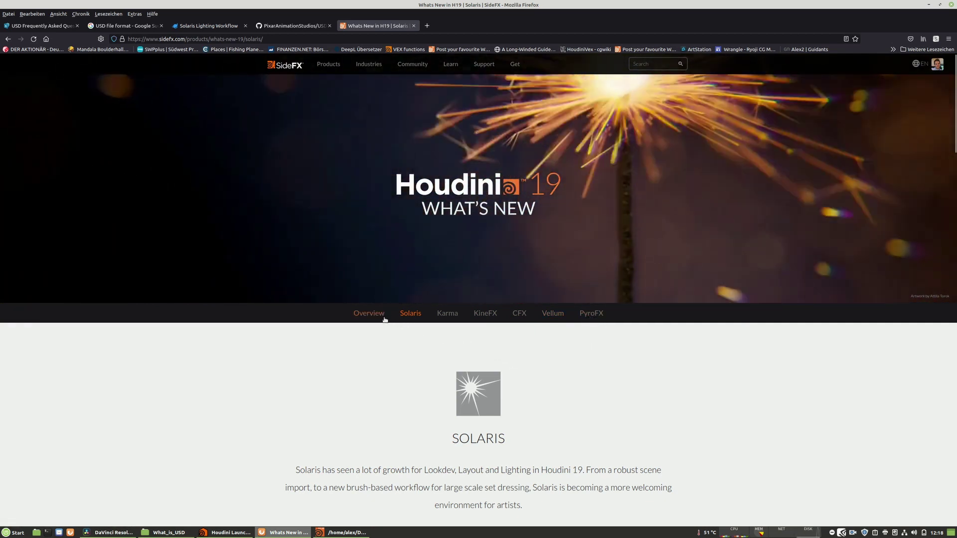
Step: Open the Overview page of What's New in Houdini 19 and review its introduction and videos
{"action": "left_click", "coordinate": [383, 314]}
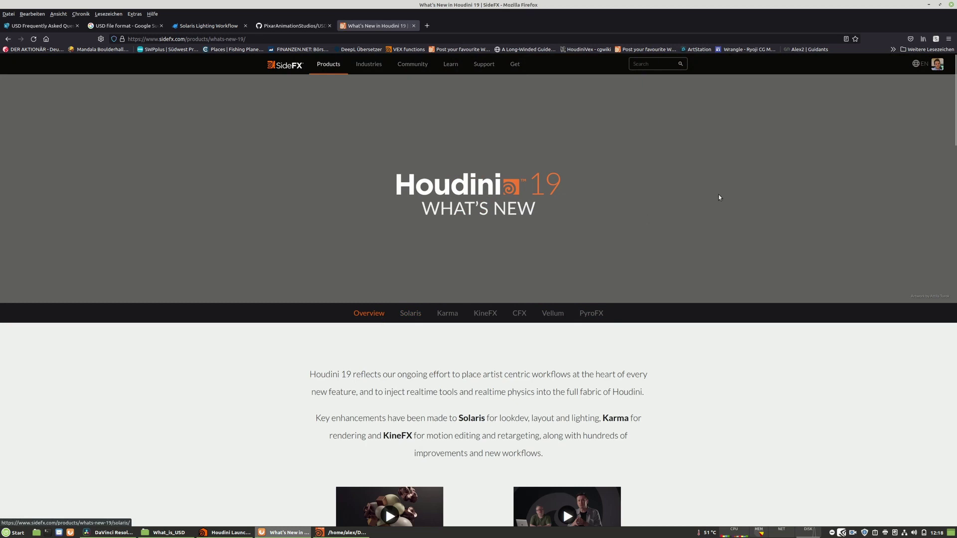
{"action": "scroll", "coordinate": [954, 133], "scroll_direction": "down", "scroll_amount": 2}
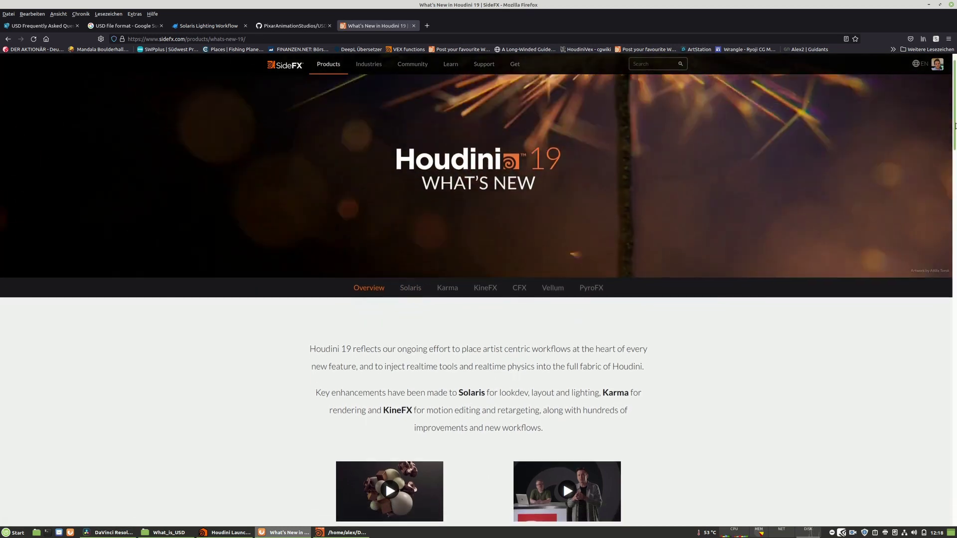
{"action": "scroll", "coordinate": [954, 134], "scroll_direction": "down", "scroll_amount": 3}
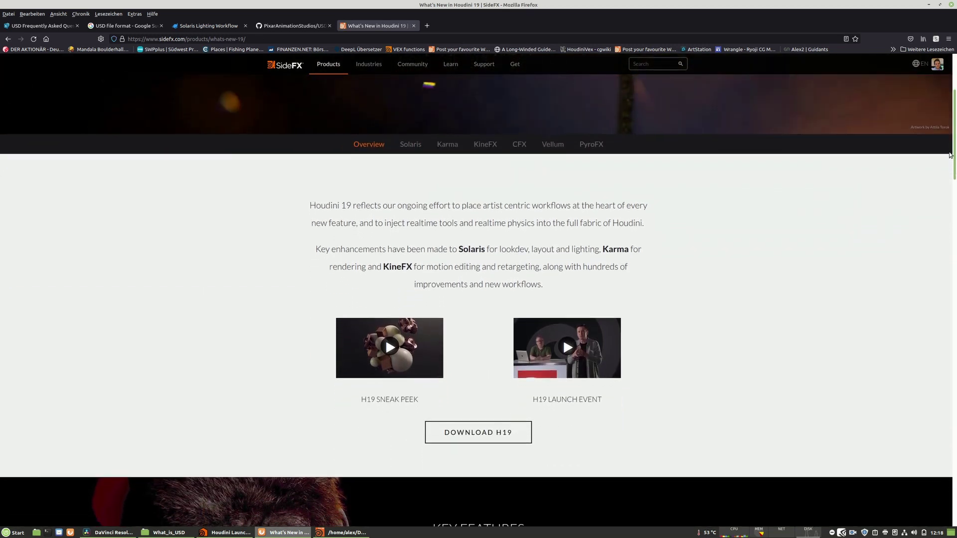
{"action": "scroll", "coordinate": [950, 152], "scroll_direction": "up", "scroll_amount": 1}
{"action": "scroll", "coordinate": [949, 152], "scroll_direction": "up", "scroll_amount": 2}
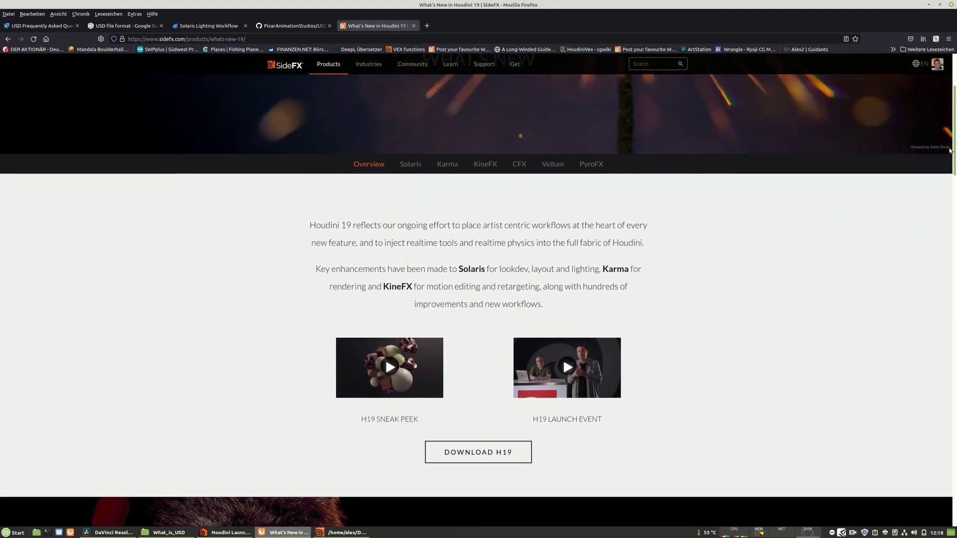
{"action": "scroll", "coordinate": [953, 147], "scroll_direction": "up", "scroll_amount": 5}
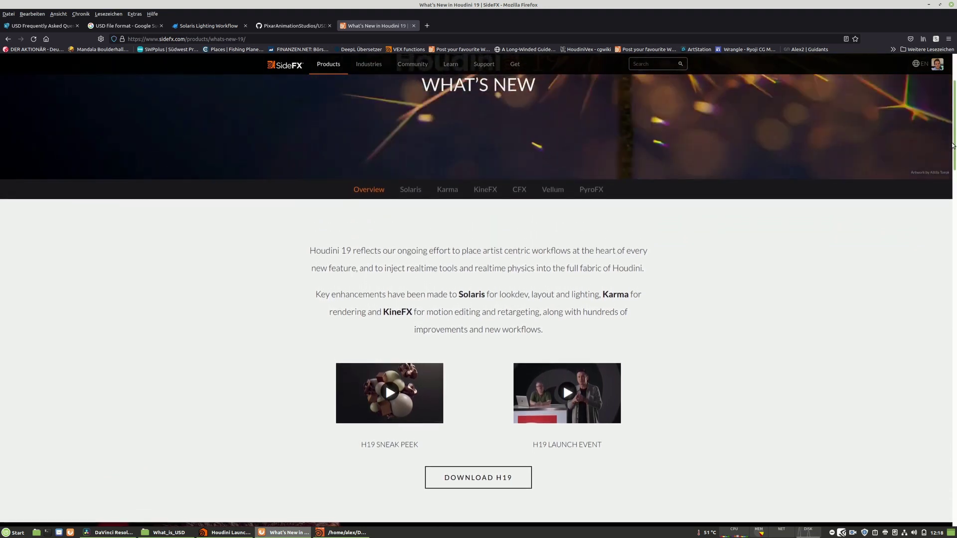
{"action": "scroll", "coordinate": [952, 144], "scroll_direction": "up", "scroll_amount": 2}
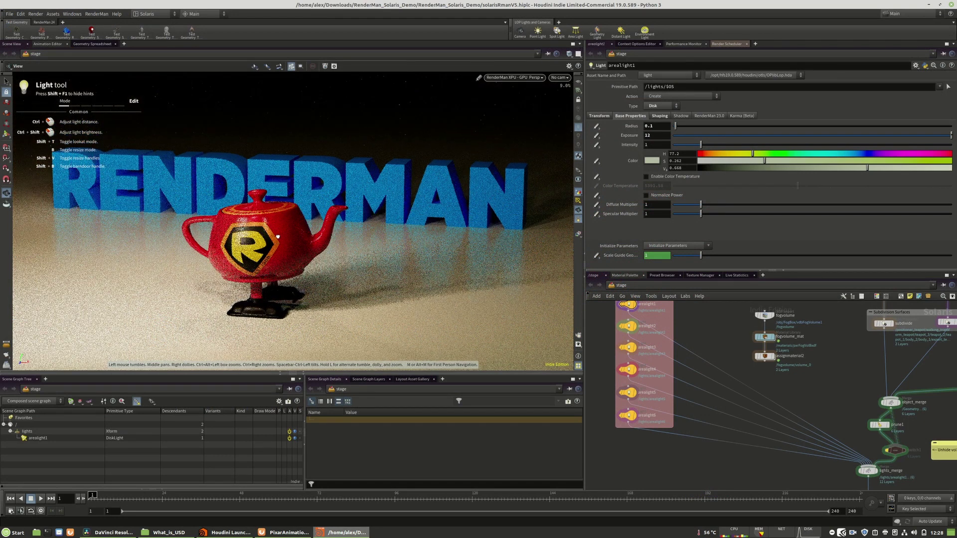
Step: Switch to the RenderMan teapot scene in Houdini and show the hdprman1 render node's settings
{"action": "left_click_drag", "start_coordinate": [275, 237], "coordinate": [261, 238], "text": "alt"}
{"action": "scroll", "coordinate": [740, 369], "scroll_direction": "down", "scroll_amount": 3}
{"action": "scroll", "coordinate": [849, 471], "scroll_direction": "up", "scroll_amount": 2}
{"action": "middle_click_drag", "start_coordinate": [854, 459], "coordinate": [849, 392]}
{"action": "left_click", "coordinate": [794, 428]}
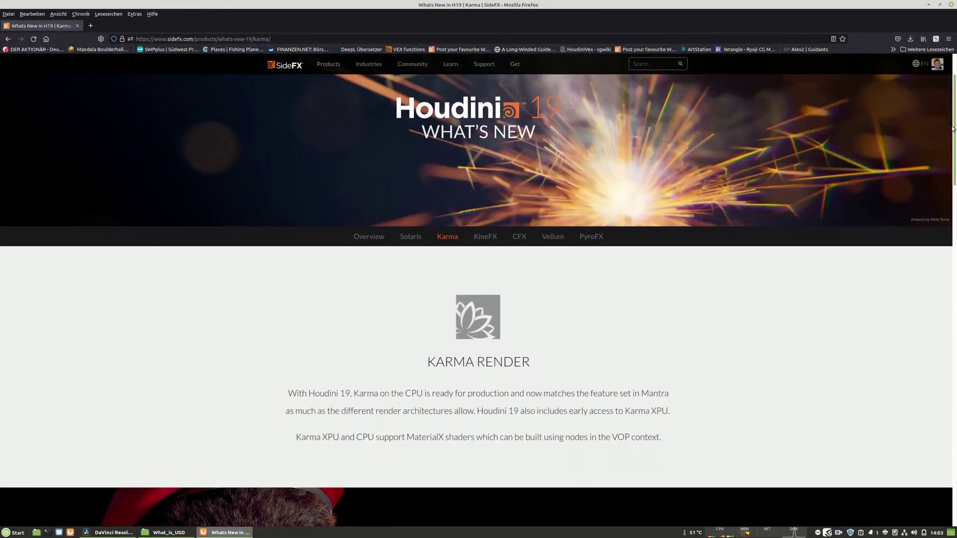
Step: Switch to the browser and read the Houdini 19 Karma page down to the Karma XPU and MaterialX sections
{"action": "scroll", "coordinate": [949, 142], "scroll_direction": "down", "scroll_amount": 2}
{"action": "left_click_drag", "start_coordinate": [949, 142], "coordinate": [901, 269]}
{"action": "scroll", "coordinate": [900, 269], "scroll_direction": "down", "scroll_amount": 3}
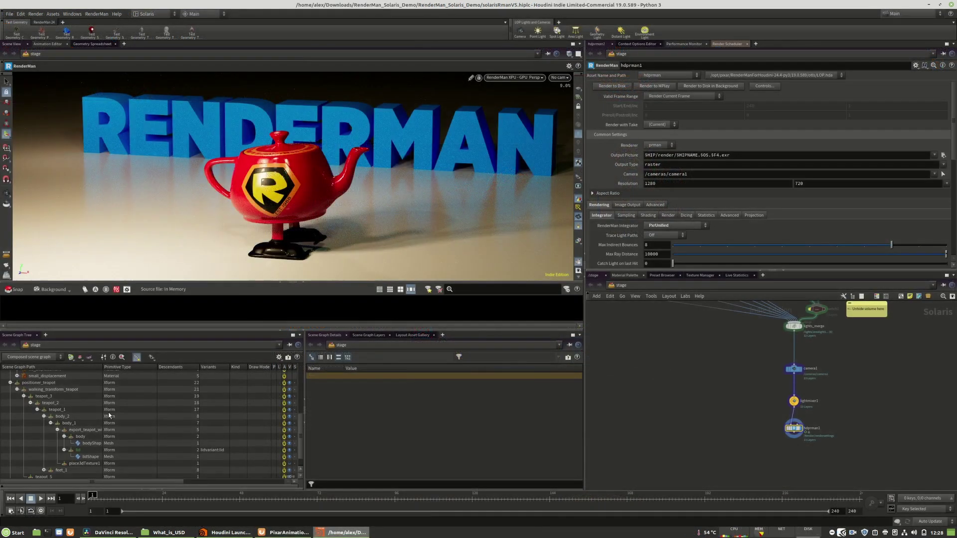
Step: Back in Houdini, examine the teapot scene's prim hierarchy in the scene graph and view the render from another angle
{"action": "scroll", "coordinate": [108, 415], "scroll_direction": "down", "scroll_amount": 2}
{"action": "scroll", "coordinate": [108, 415], "scroll_direction": "up", "scroll_amount": 3}
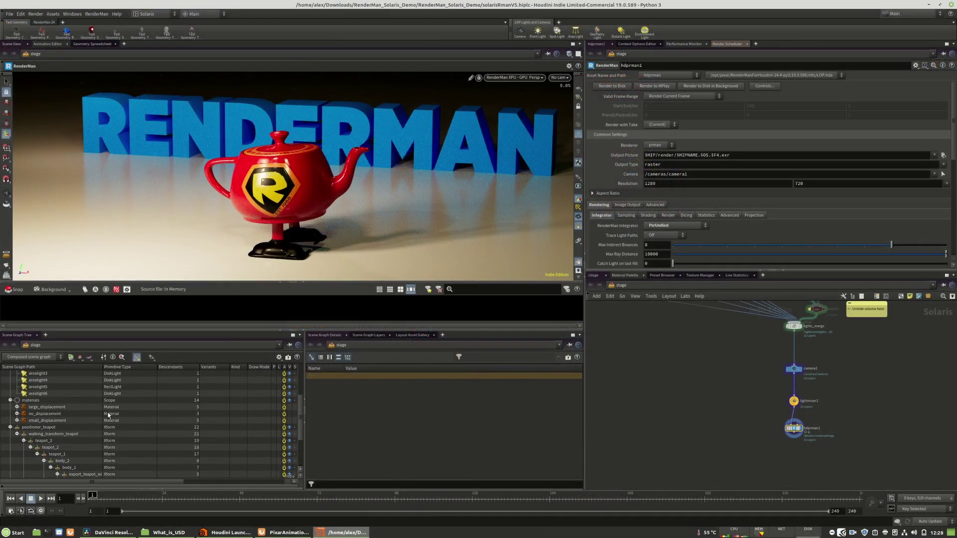
{"action": "left_click_drag", "start_coordinate": [282, 205], "coordinate": [234, 205]}
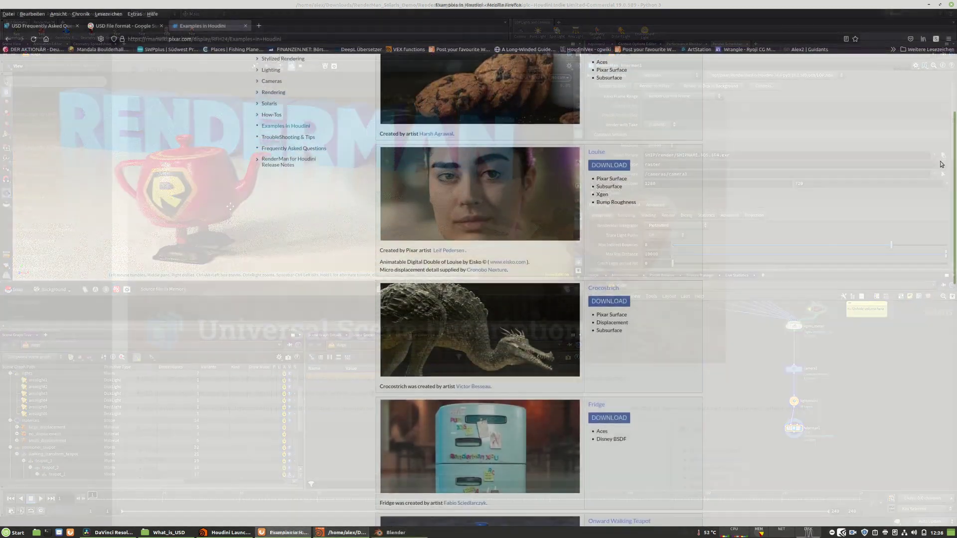
Step: Switch to the browser and look through the RenderMan 24 example projects for Houdini, Blender and Maya
{"action": "scroll", "coordinate": [936, 185], "scroll_direction": "down", "scroll_amount": 5}
{"action": "scroll", "coordinate": [934, 234], "scroll_direction": "up", "scroll_amount": 7}
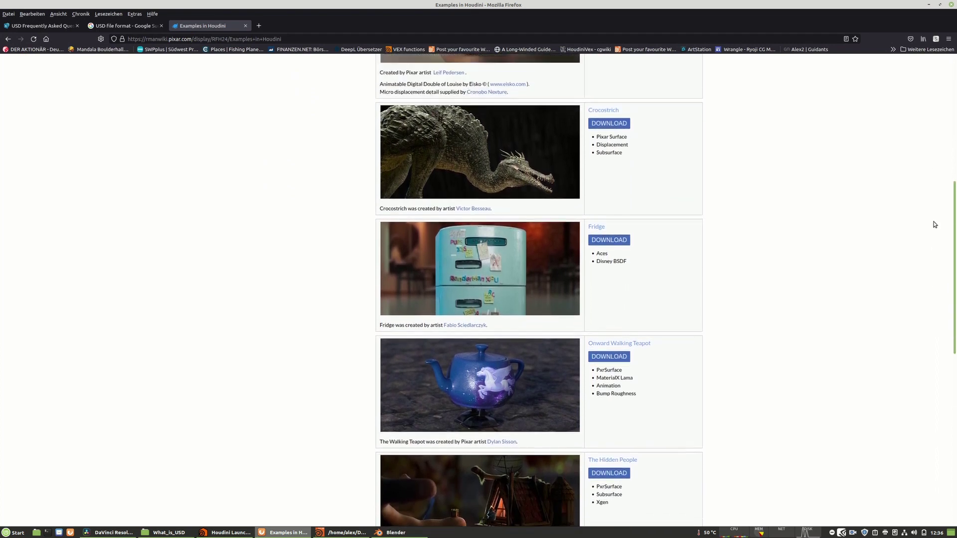
{"action": "scroll", "coordinate": [931, 97], "scroll_direction": "up", "scroll_amount": 1}
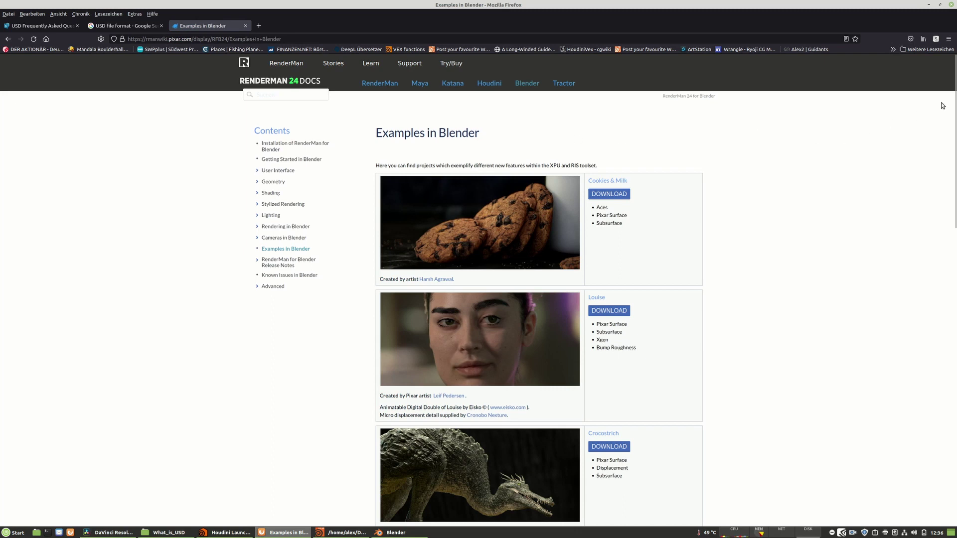
{"action": "left_click_drag", "start_coordinate": [953, 101], "coordinate": [790, 64]}
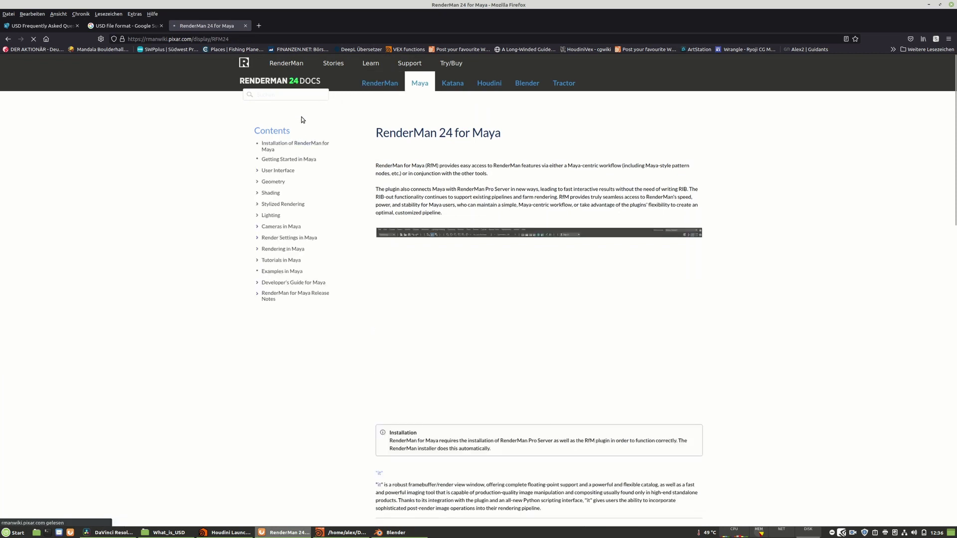
{"action": "left_click", "coordinate": [294, 272]}
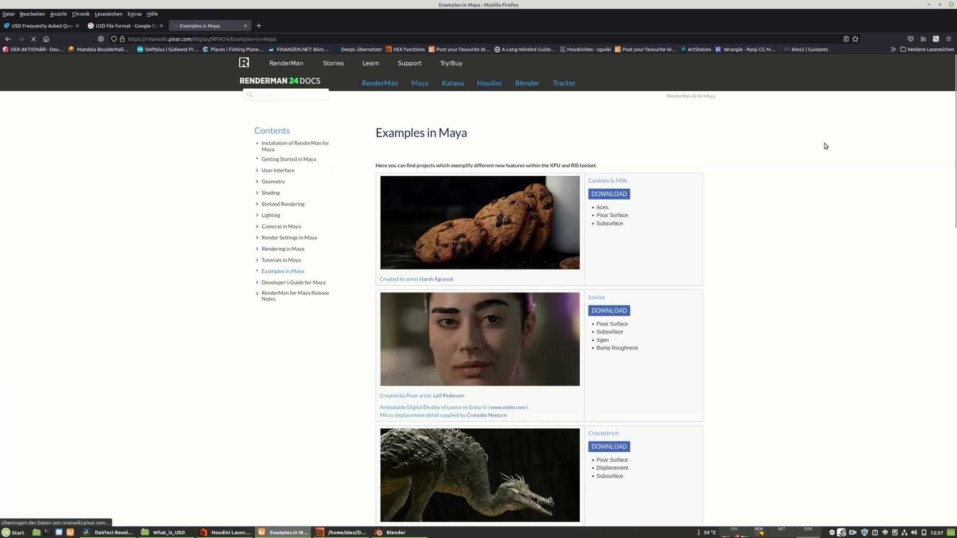
{"action": "scroll", "coordinate": [936, 176], "scroll_direction": "down", "scroll_amount": 2}
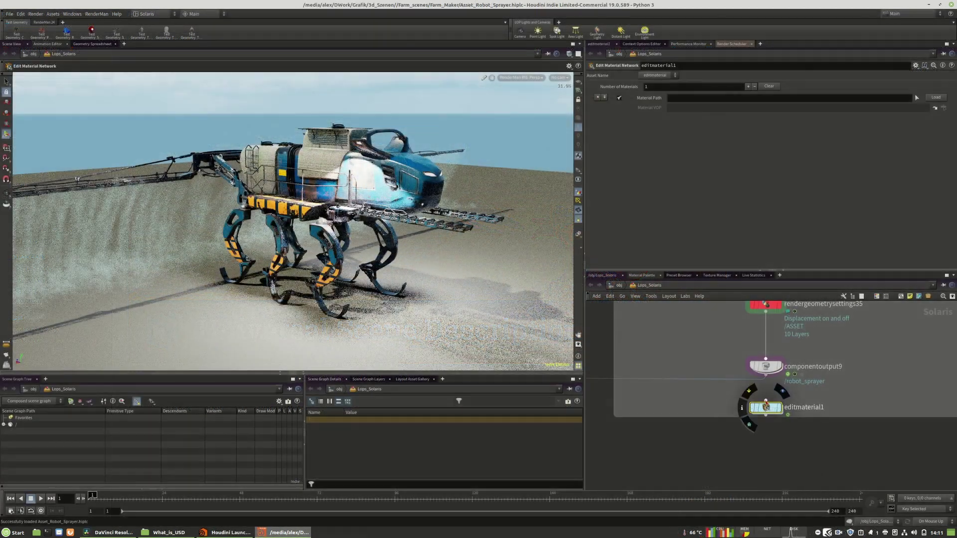
Step: In the robot sprayer scene, connect componentoutput9 to editmaterial1 and open the robot_sprayer_mat shader network inside it
{"action": "left_click_drag", "start_coordinate": [776, 377], "coordinate": [771, 409]}
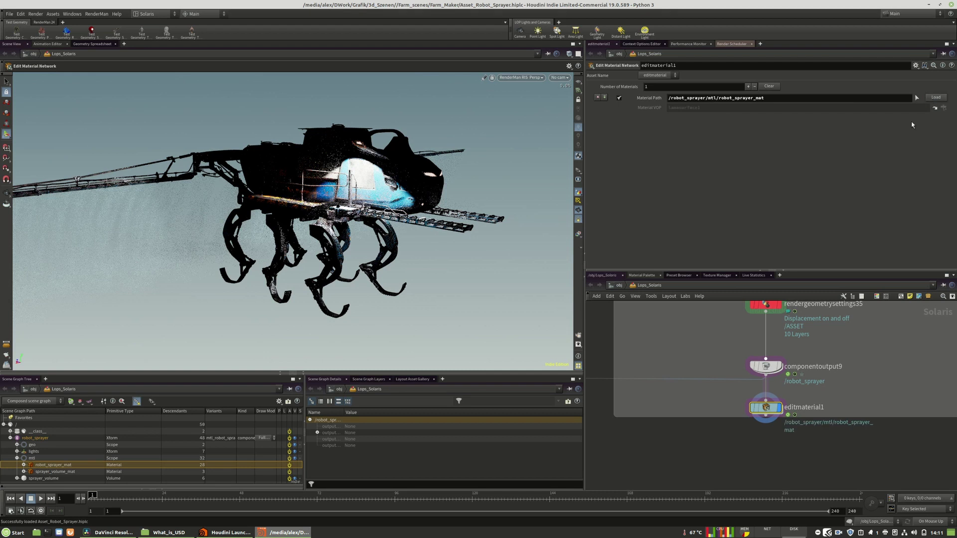
{"action": "right_click", "coordinate": [765, 412]}
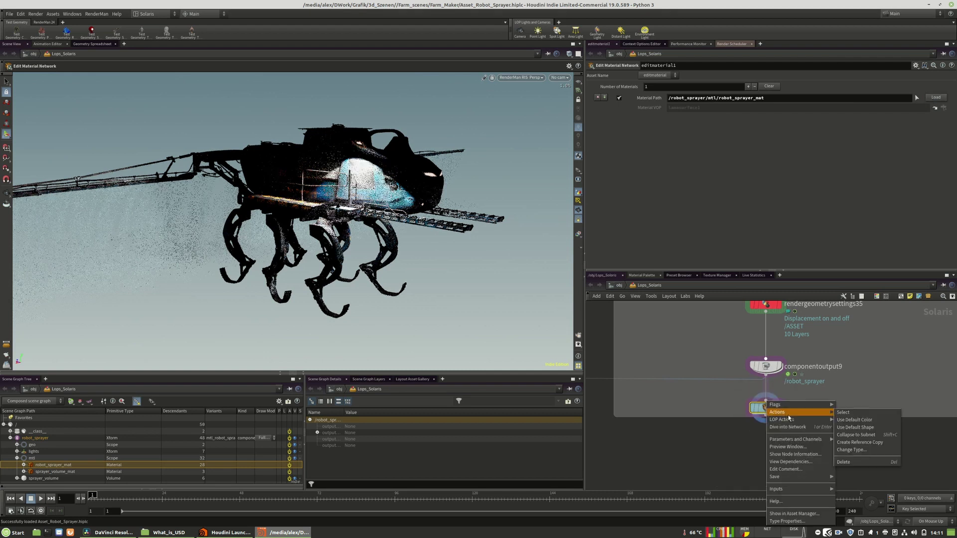
{"action": "left_click", "coordinate": [730, 414]}
{"action": "double_click", "coordinate": [767, 413]}
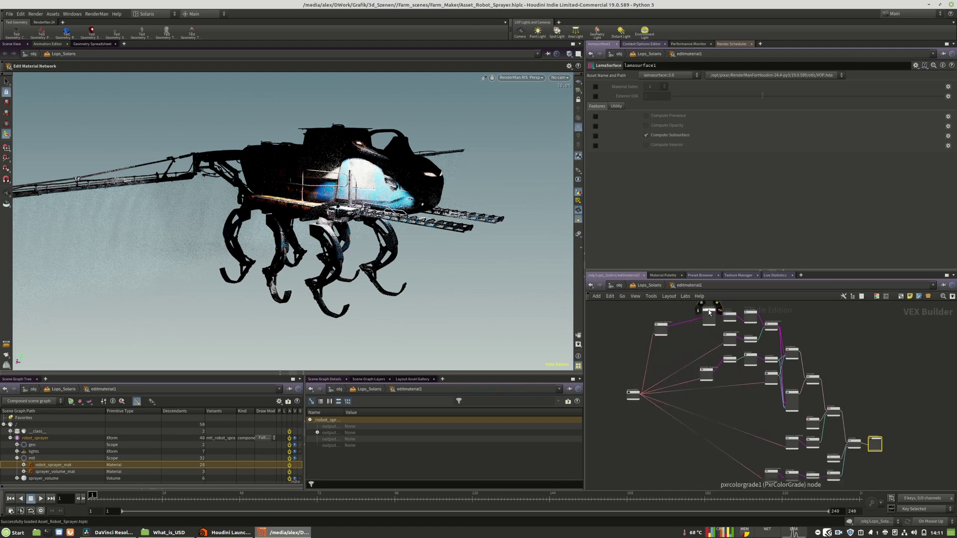
{"action": "scroll", "coordinate": [849, 440], "scroll_direction": "up", "scroll_amount": 5}
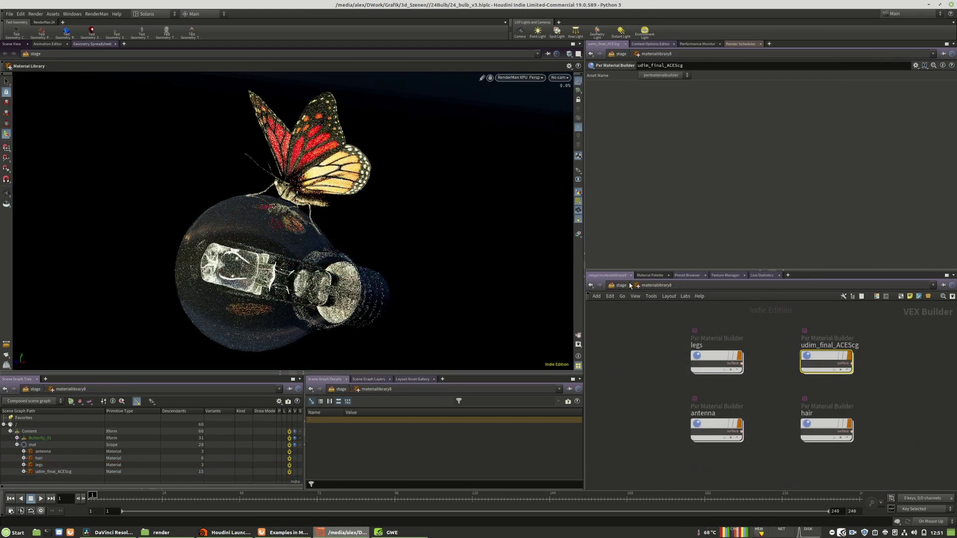
Step: In the butterfly and light bulb scene, return to the stage network and select the rendergeometrysettings2 node below materiallibrary1
{"action": "left_click", "coordinate": [623, 285]}
{"action": "scroll", "coordinate": [704, 344], "scroll_direction": "down", "scroll_amount": 5}
{"action": "middle_click_drag", "start_coordinate": [831, 429], "coordinate": [783, 435]}
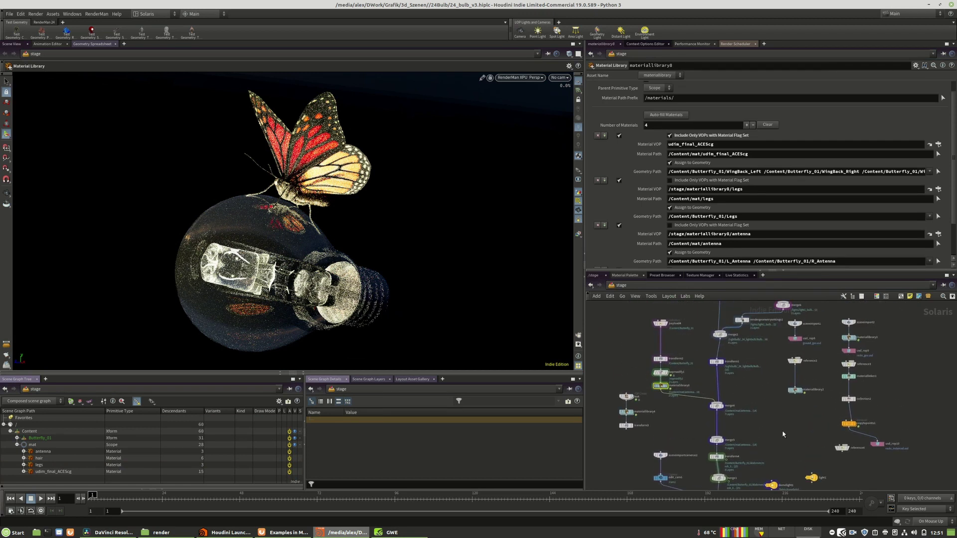
{"action": "middle_click_drag", "start_coordinate": [776, 375], "coordinate": [784, 444]}
{"action": "scroll", "coordinate": [763, 329], "scroll_direction": "up", "scroll_amount": 5}
{"action": "middle_click_drag", "start_coordinate": [761, 346], "coordinate": [789, 318]}
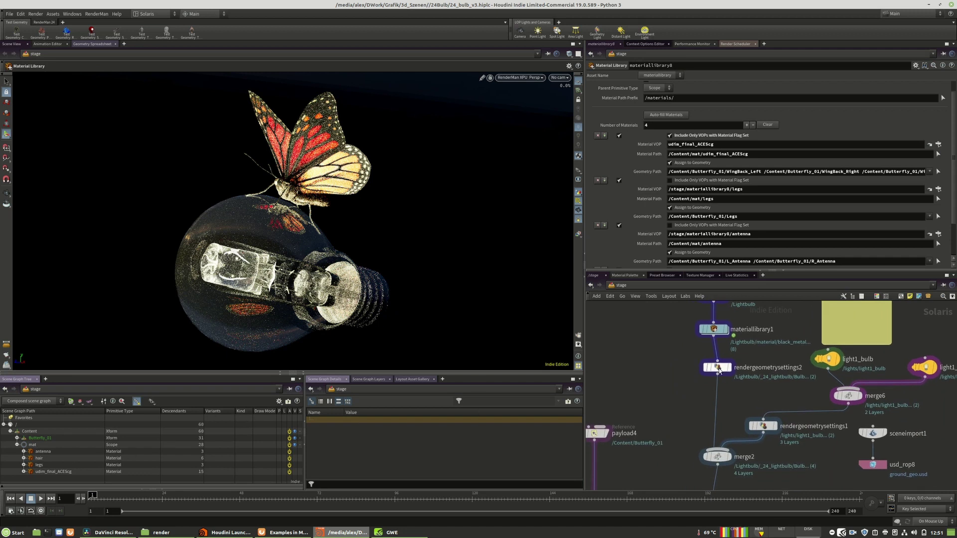
{"action": "left_click", "coordinate": [712, 376]}
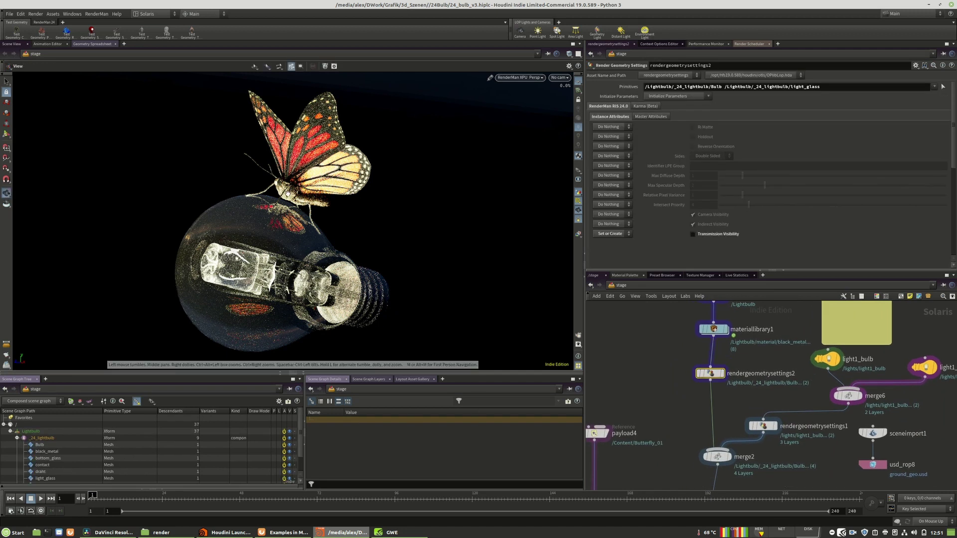
Step: Examine the rendered butterfly on the light bulb up close in the viewport
{"action": "left_click_drag", "start_coordinate": [297, 193], "coordinate": [330, 187]}
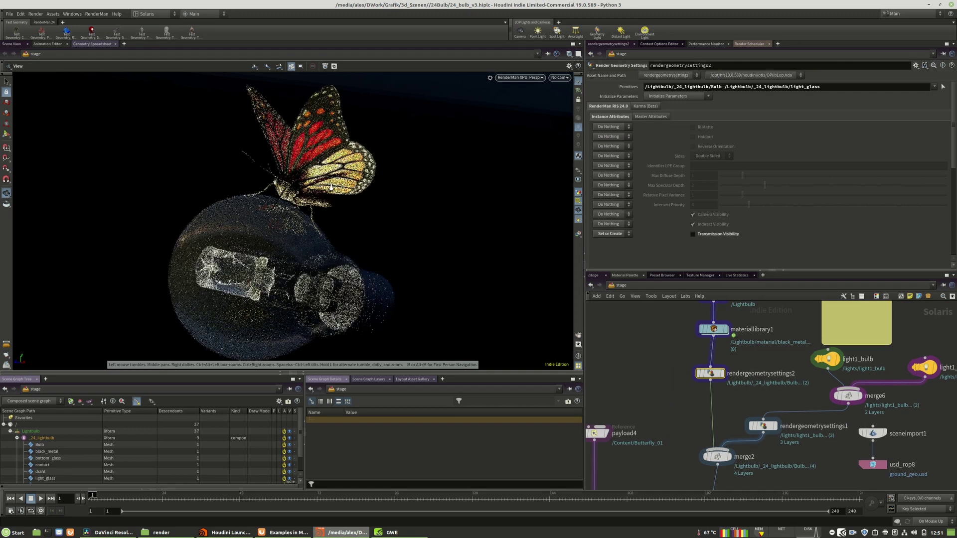
{"action": "right_click_drag", "start_coordinate": [347, 185], "coordinate": [372, 181]}
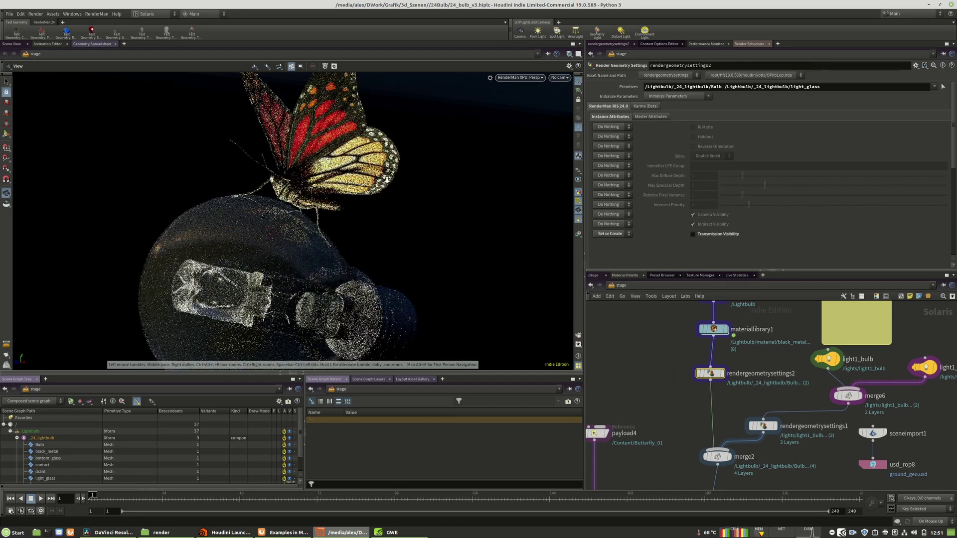
{"action": "left_click_drag", "start_coordinate": [385, 179], "coordinate": [407, 176]}
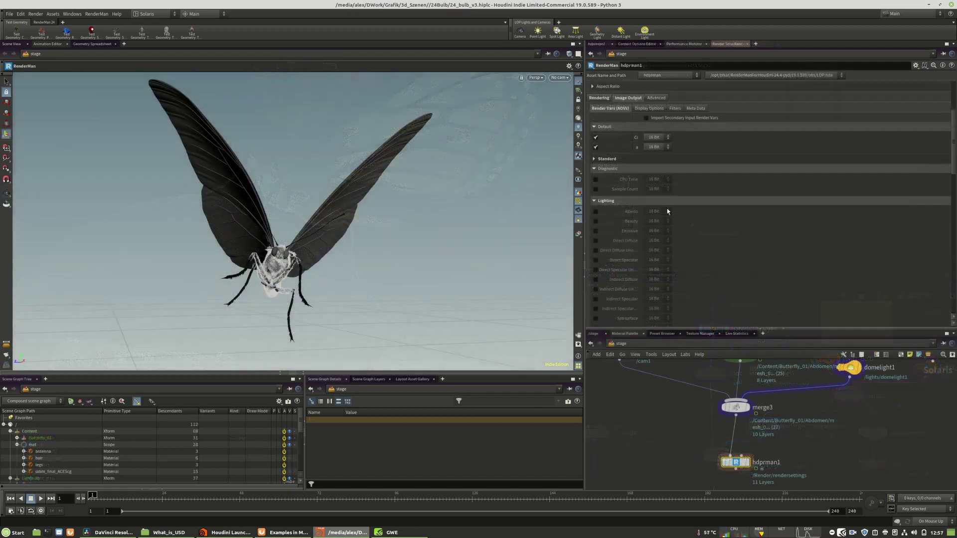
{"action": "scroll", "coordinate": [647, 180], "scroll_direction": "up", "scroll_amount": 3}
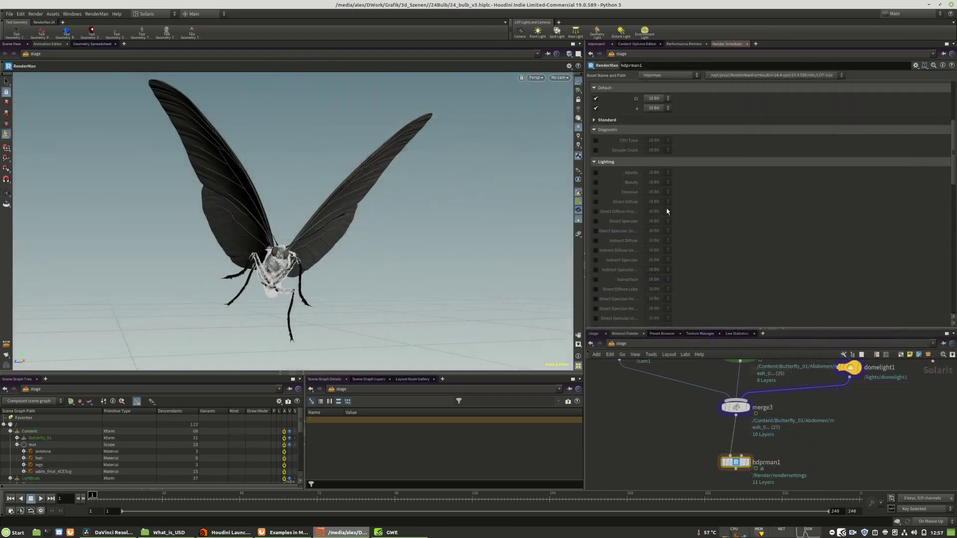
Step: Review hdprman1's image output settings, including AOVs and display options, and its integrator and sampling settings
{"action": "left_click", "coordinate": [637, 148]}
{"action": "left_click", "coordinate": [606, 138]}
{"action": "scroll", "coordinate": [633, 175], "scroll_direction": "down", "scroll_amount": 2}
{"action": "scroll", "coordinate": [634, 173], "scroll_direction": "up", "scroll_amount": 1}
{"action": "left_click", "coordinate": [626, 138]}
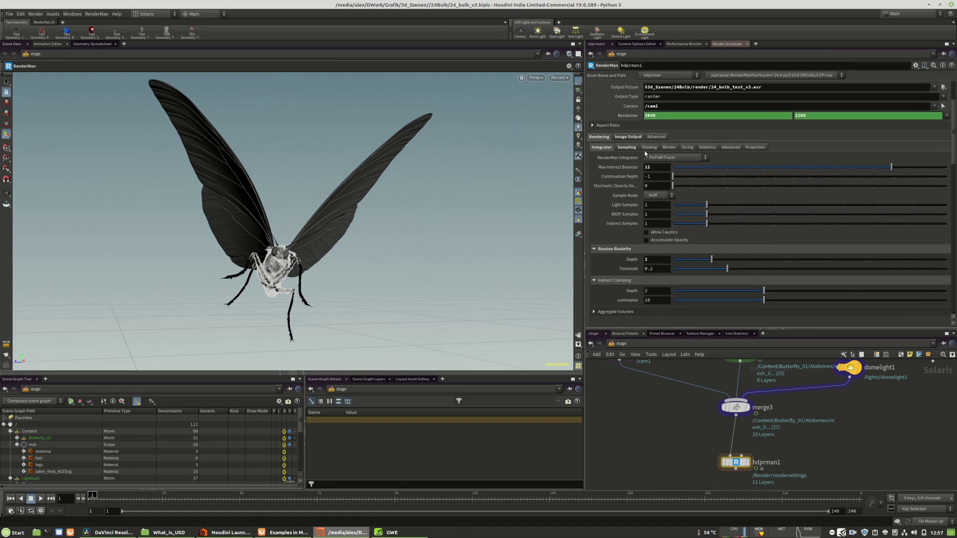
{"action": "scroll", "coordinate": [662, 202], "scroll_direction": "up", "scroll_amount": 1}
{"action": "left_click", "coordinate": [603, 147]}
{"action": "left_click", "coordinate": [626, 147]}
{"action": "left_click", "coordinate": [601, 148]}
{"action": "left_click", "coordinate": [627, 137]}
Step: Look over the stage network around the cameras and lights and show the sceneimportcameras1 node's settings
{"action": "middle_click_drag", "start_coordinate": [843, 401], "coordinate": [826, 455]}
{"action": "scroll", "coordinate": [827, 455], "scroll_direction": "down", "scroll_amount": 3}
{"action": "middle_click_drag", "start_coordinate": [806, 411], "coordinate": [793, 410]}
{"action": "middle_click_drag", "start_coordinate": [718, 427], "coordinate": [756, 409]}
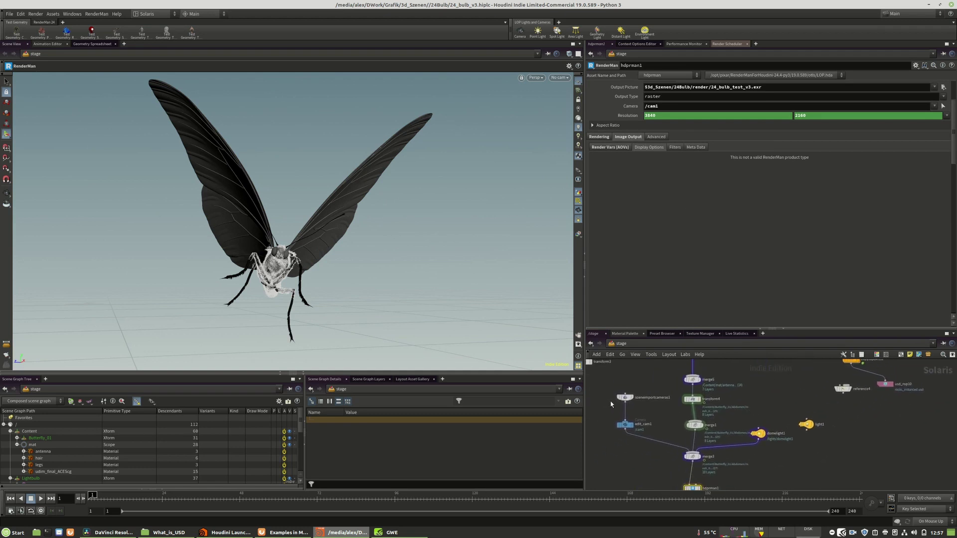
{"action": "left_click", "coordinate": [624, 398]}
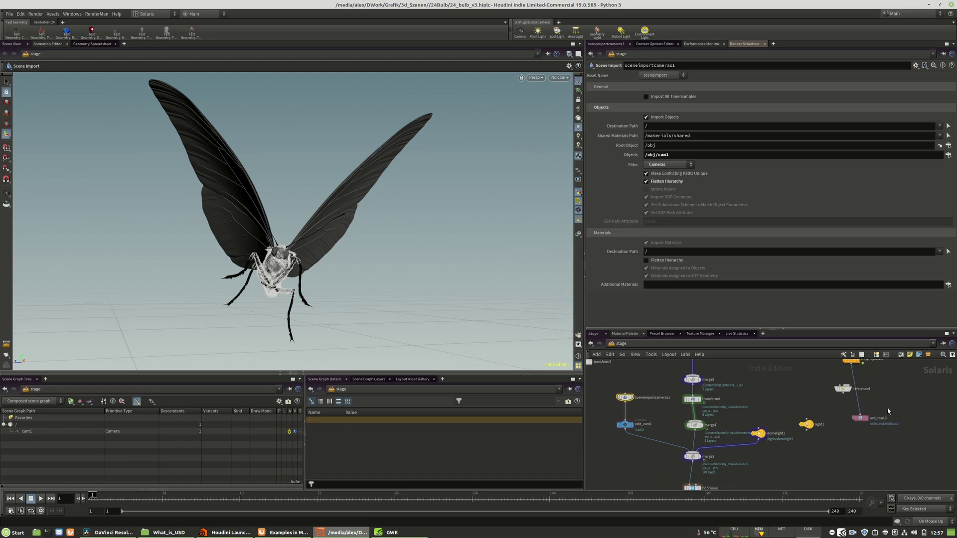
{"action": "middle_click_drag", "start_coordinate": [888, 411], "coordinate": [846, 450]}
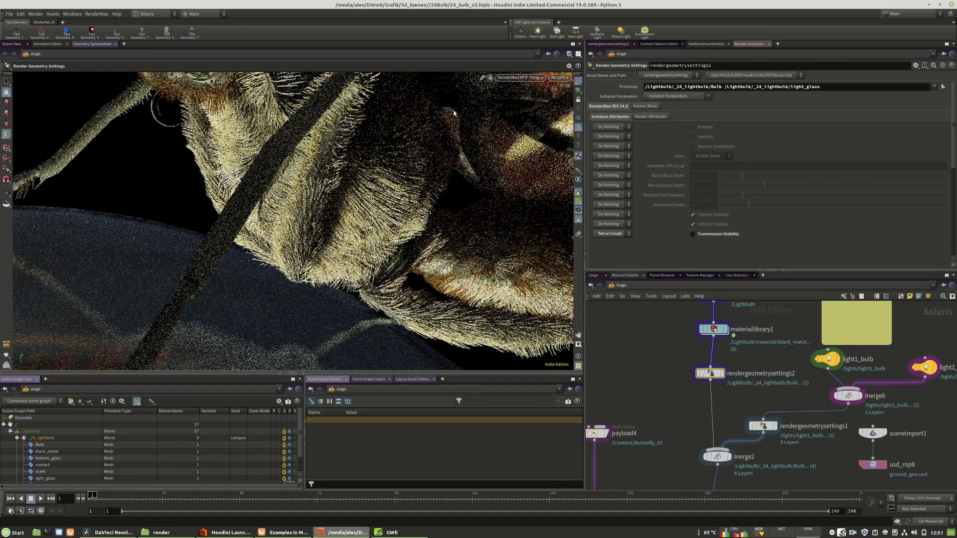
Step: View the whole rendered butterfly on the bulb, and display only the light bulb at the rendergeometrysettings2 node for viewing from the front
{"action": "scroll", "coordinate": [370, 220], "scroll_direction": "down", "scroll_amount": 5}
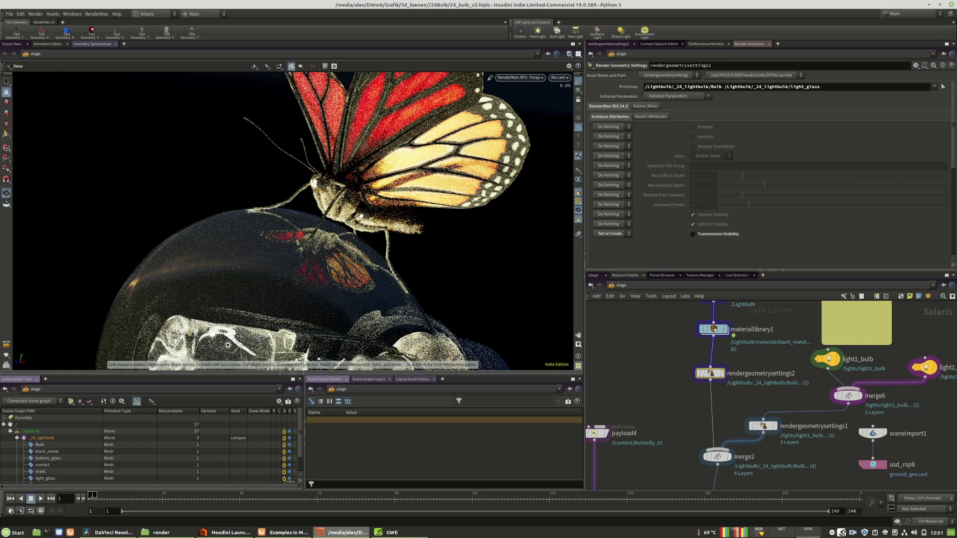
{"action": "key", "text": "Return"}
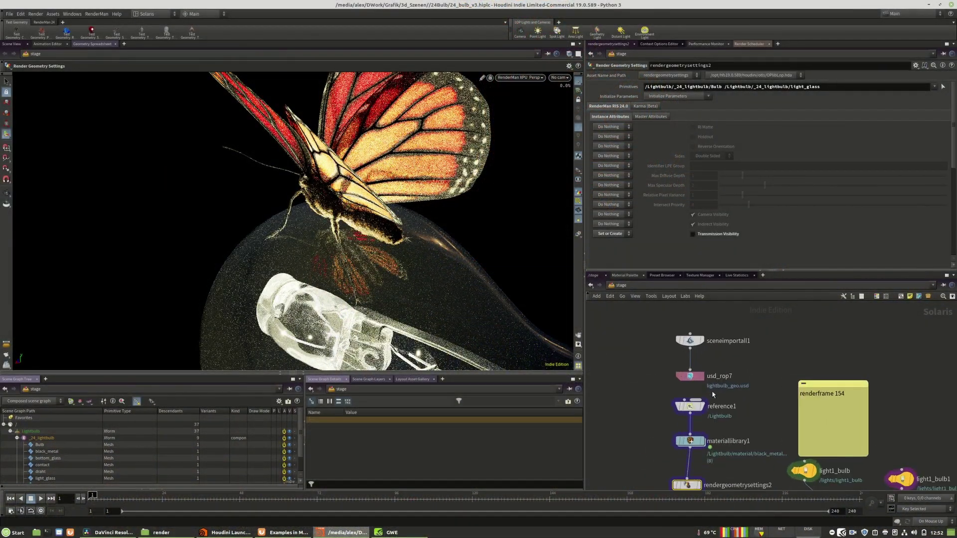
{"action": "middle_click_drag", "start_coordinate": [707, 473], "coordinate": [724, 360]}
{"action": "left_click", "coordinate": [710, 374]}
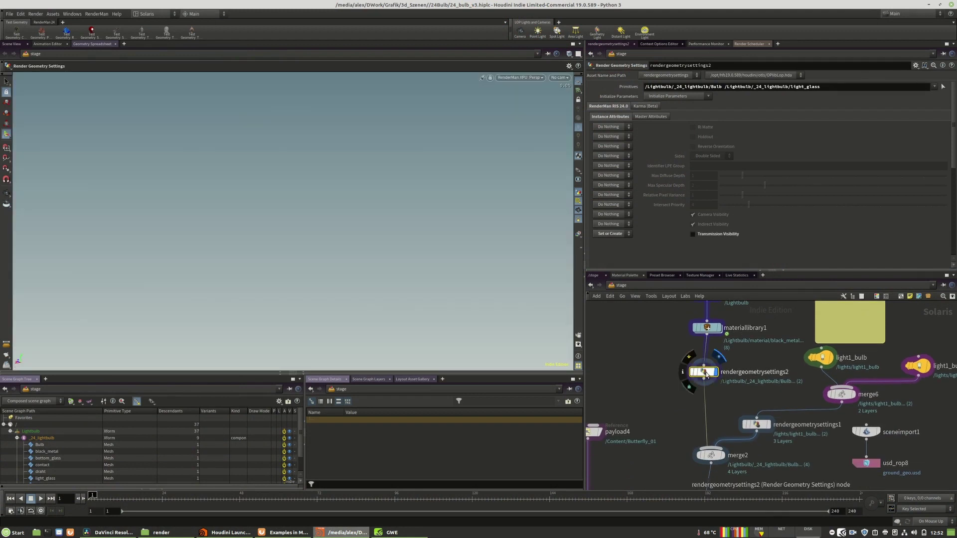
{"action": "key", "text": "Escape"}
{"action": "left_click_drag", "start_coordinate": [329, 253], "coordinate": [290, 227]}
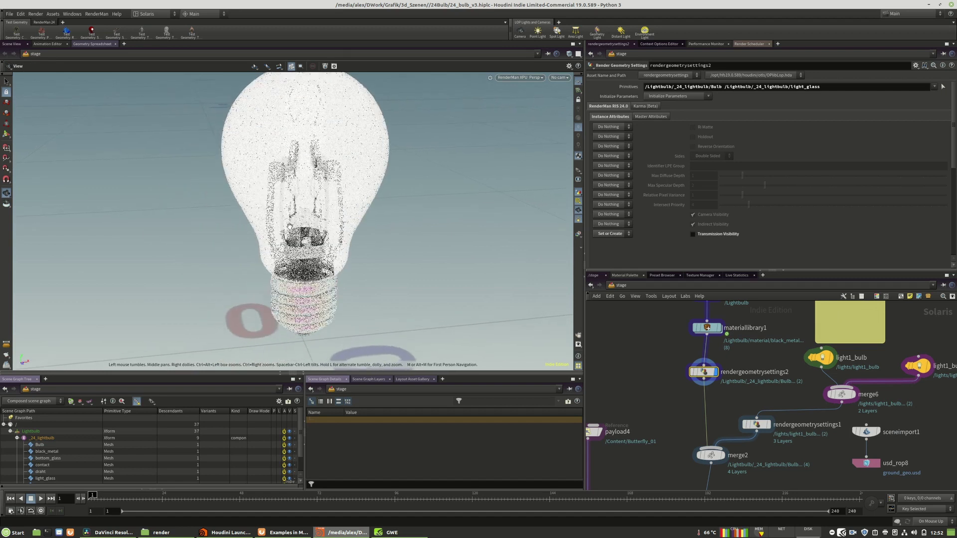
Step: Display the butterfly at the materiallibrary8 node below sopmodify1 and inspect its rendered materials from several angles
{"action": "middle_click_drag", "start_coordinate": [727, 419], "coordinate": [724, 318]}
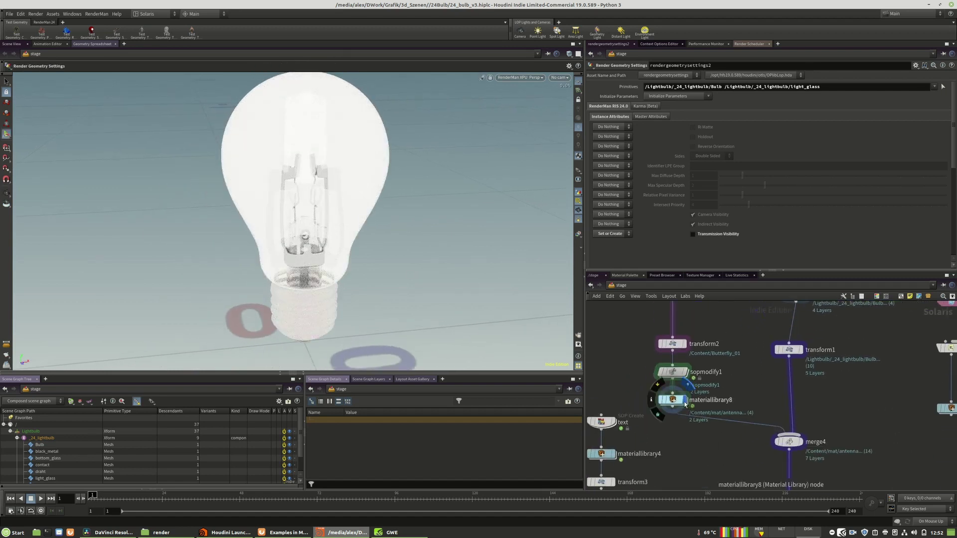
{"action": "left_click", "coordinate": [685, 404]}
{"action": "left_click_drag", "start_coordinate": [343, 229], "coordinate": [220, 303]}
{"action": "middle_click_drag", "start_coordinate": [284, 269], "coordinate": [349, 250]}
{"action": "left_click_drag", "start_coordinate": [349, 249], "coordinate": [314, 257]}
{"action": "right_click_drag", "start_coordinate": [314, 258], "coordinate": [254, 261]}
{"action": "right_click_drag", "start_coordinate": [406, 250], "coordinate": [269, 262]}
{"action": "left_click_drag", "start_coordinate": [268, 262], "coordinate": [522, 279]}
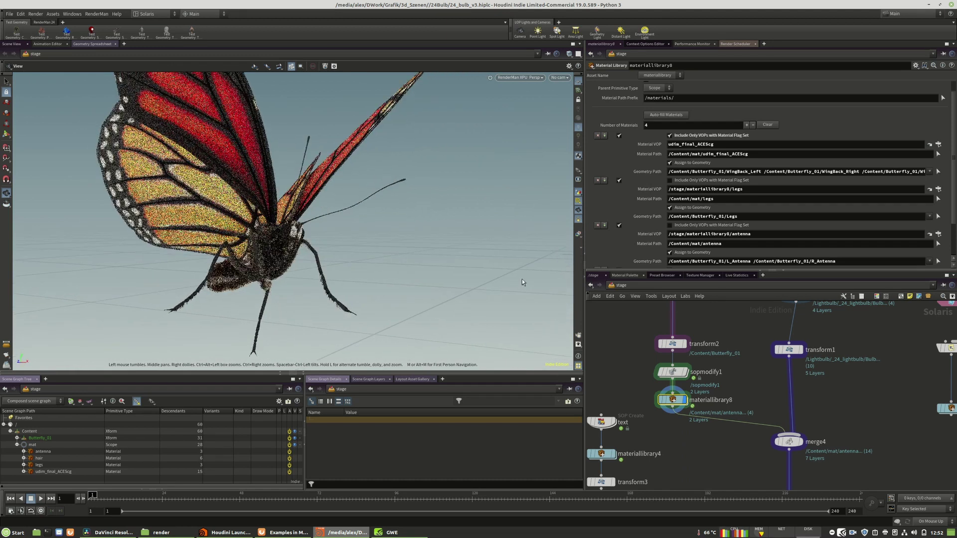
{"action": "key", "text": "Return"}
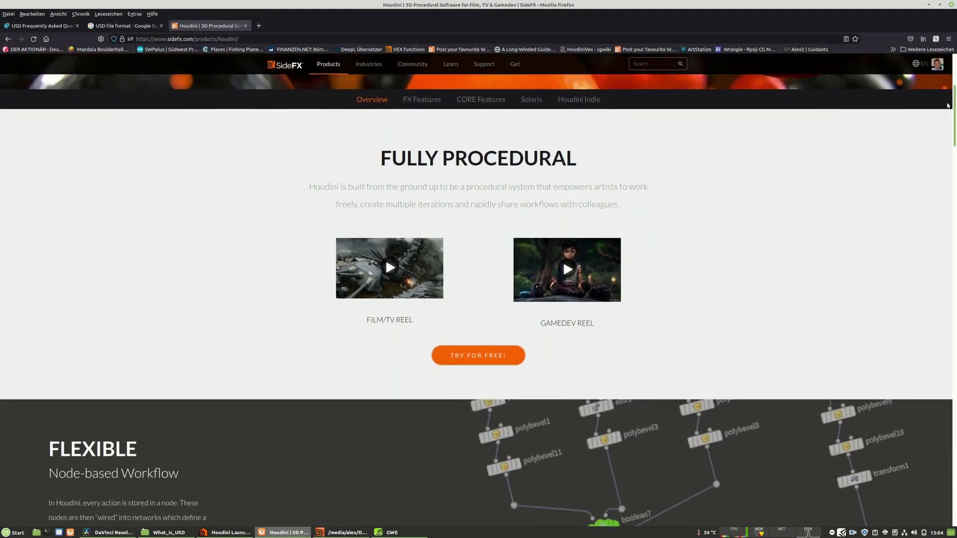
Step: In Firefox, review the SideFX Houdini product page from the artist-friendly tools section down to the product editions
{"action": "left_click_drag", "start_coordinate": [947, 106], "coordinate": [924, 183]}
{"action": "scroll", "coordinate": [924, 183], "scroll_direction": "down", "scroll_amount": 5}
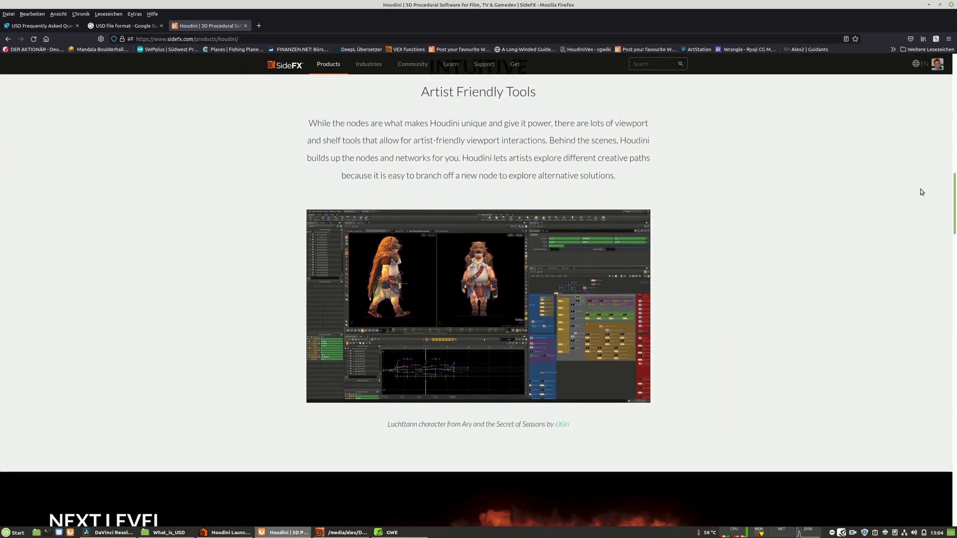
{"action": "scroll", "coordinate": [916, 225], "scroll_direction": "down", "scroll_amount": 9}
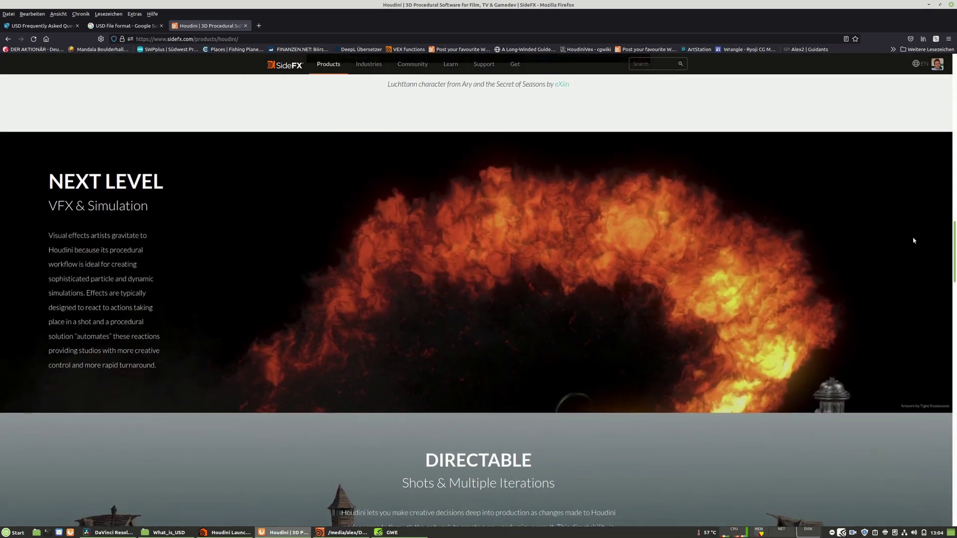
{"action": "scroll", "coordinate": [900, 287], "scroll_direction": "down", "scroll_amount": 9}
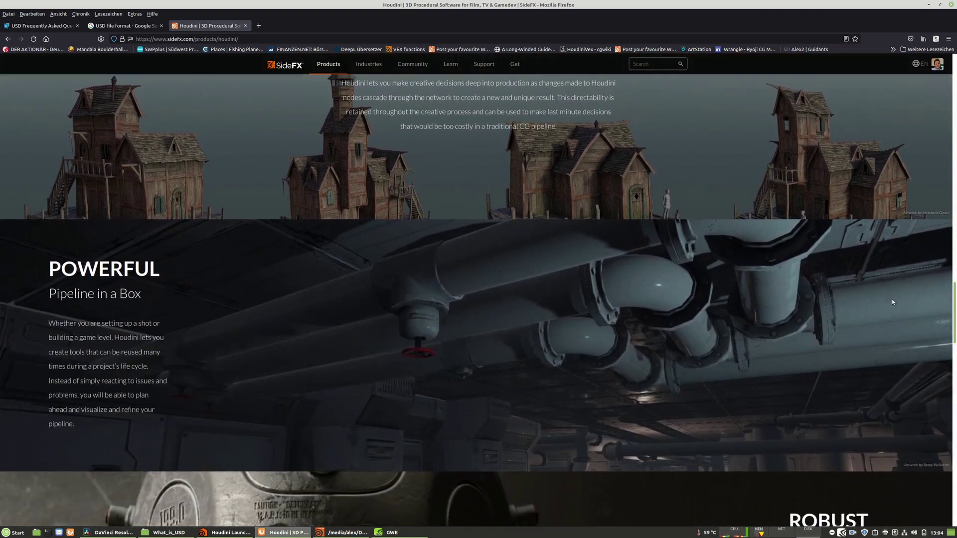
{"action": "scroll", "coordinate": [858, 360], "scroll_direction": "down", "scroll_amount": 9}
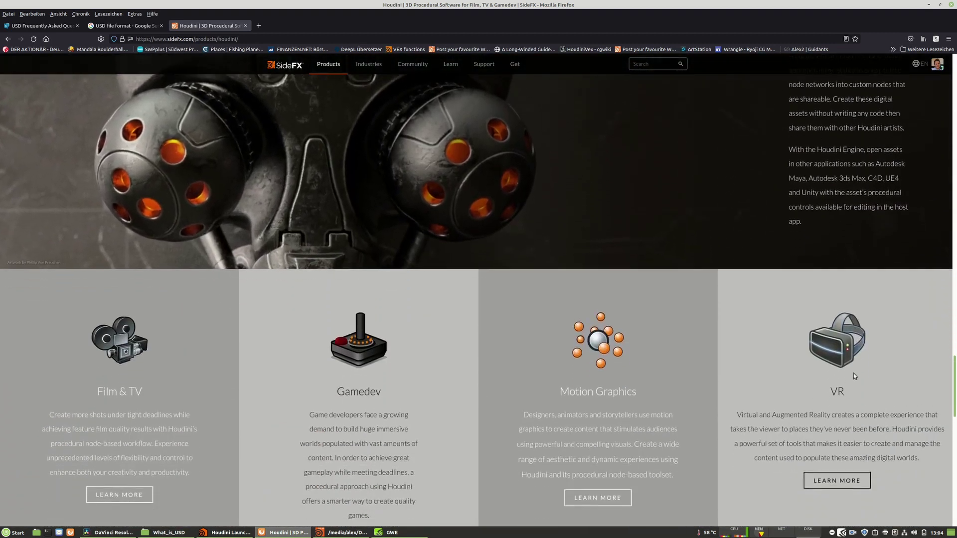
{"action": "scroll", "coordinate": [840, 425], "scroll_direction": "down", "scroll_amount": 5}
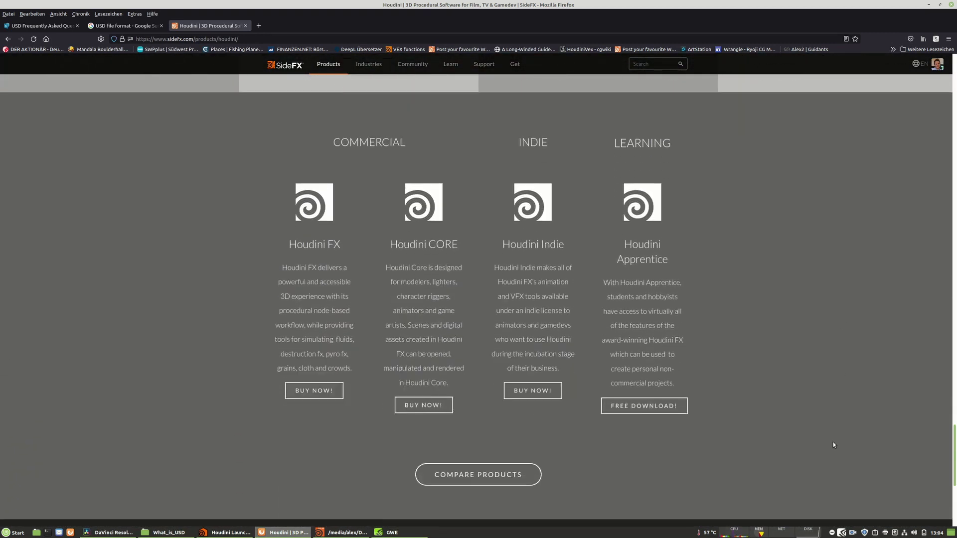